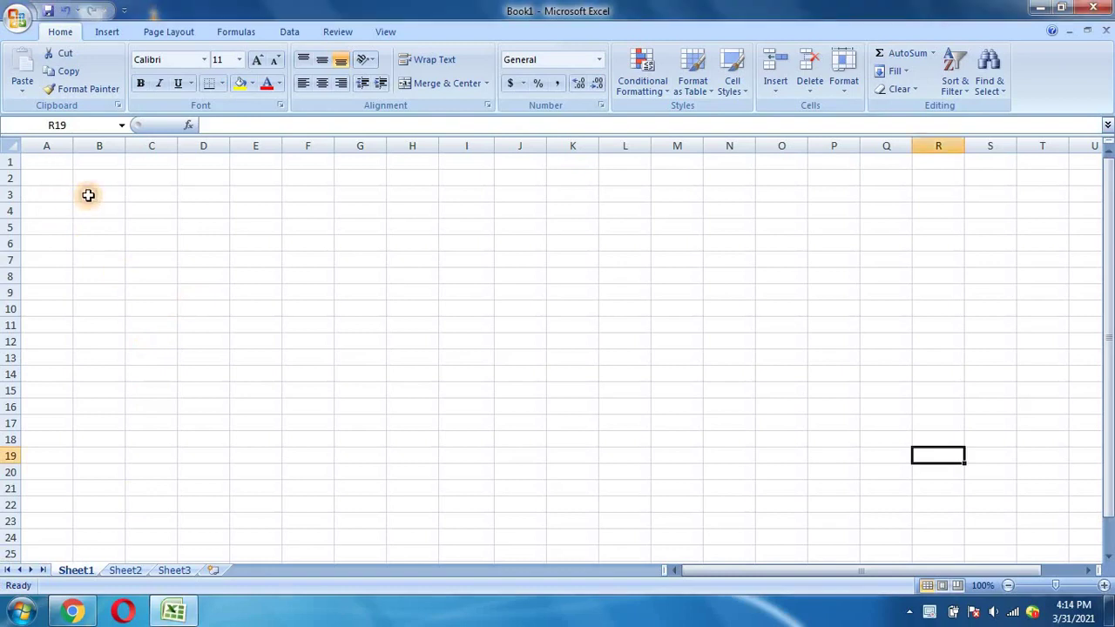
Step: Enter 1 and 2 in B3:B4 and autofill the series down to 10 in B12
left_click(87, 195)
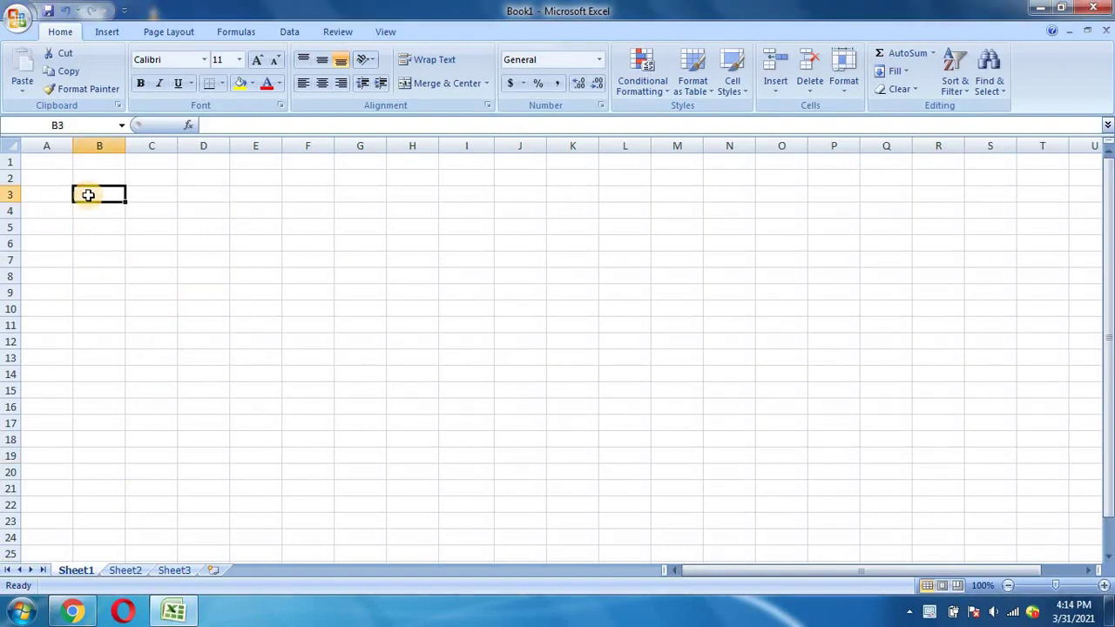
type("1")
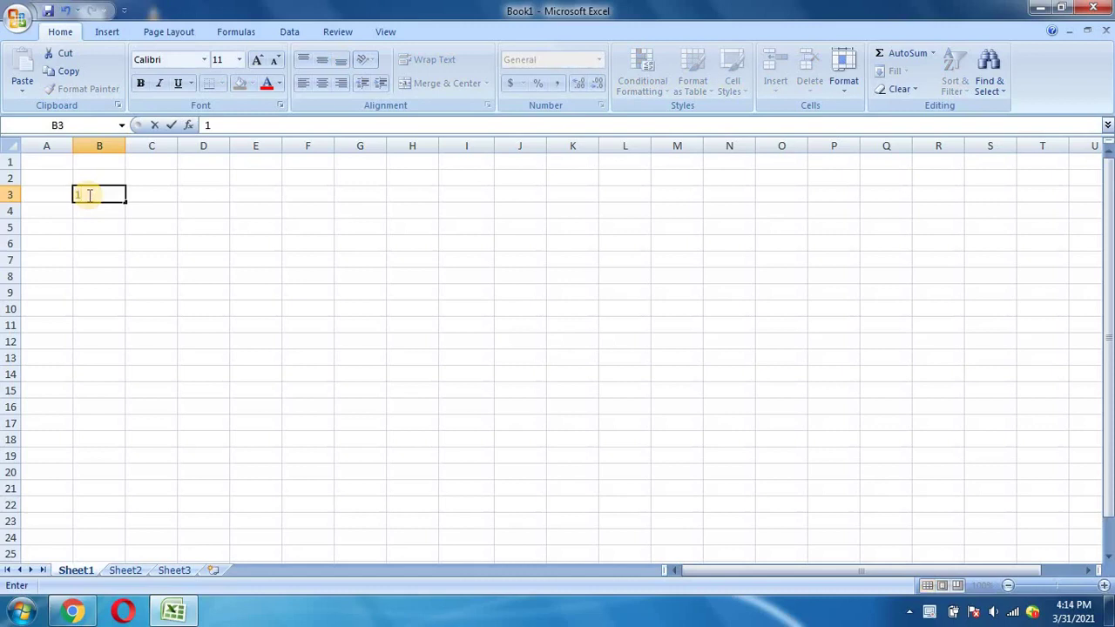
left_click(88, 212)
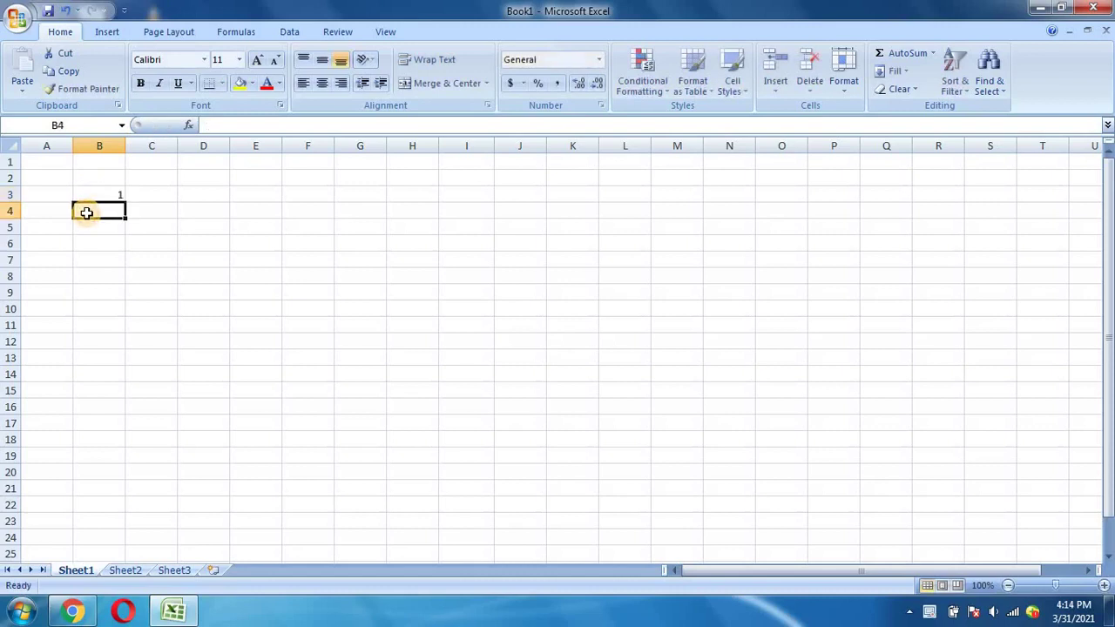
type("2")
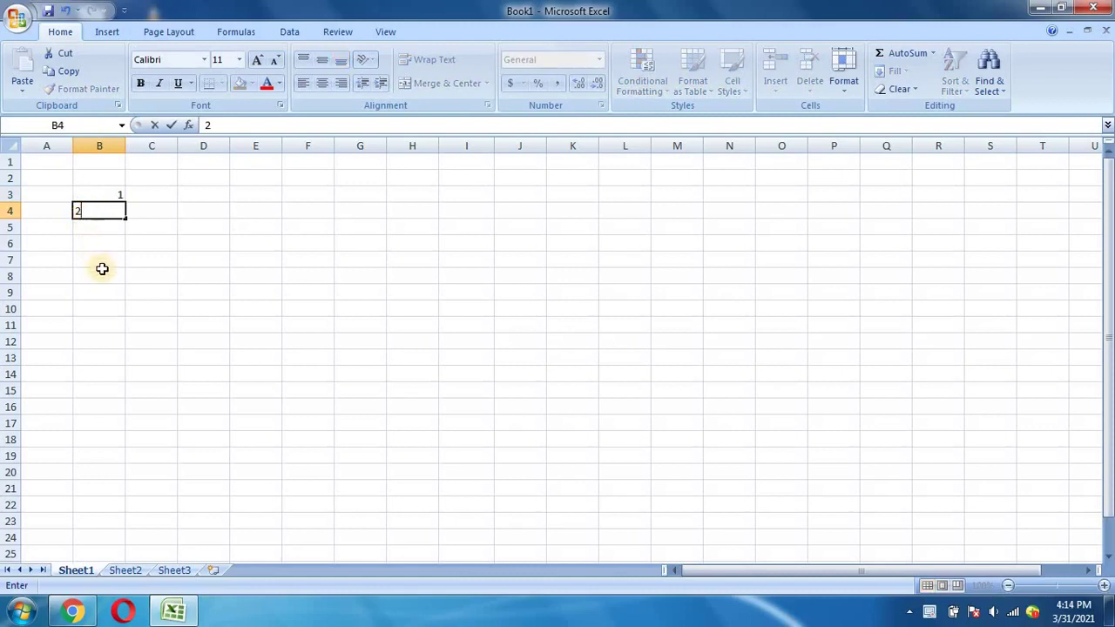
left_click(100, 275)
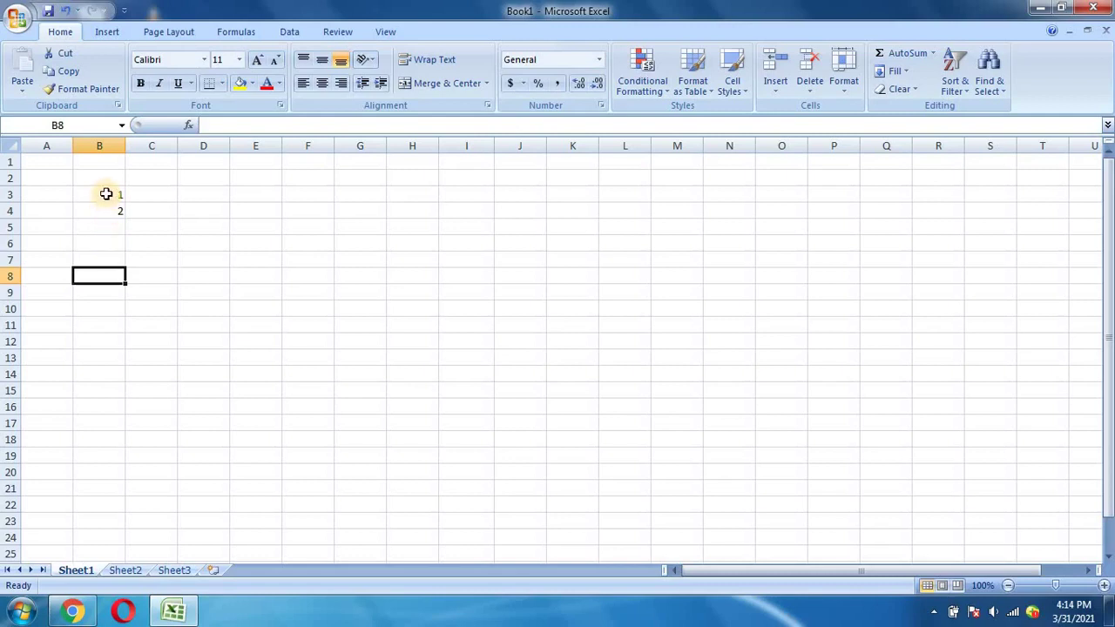
left_click_drag(106, 194, 121, 214)
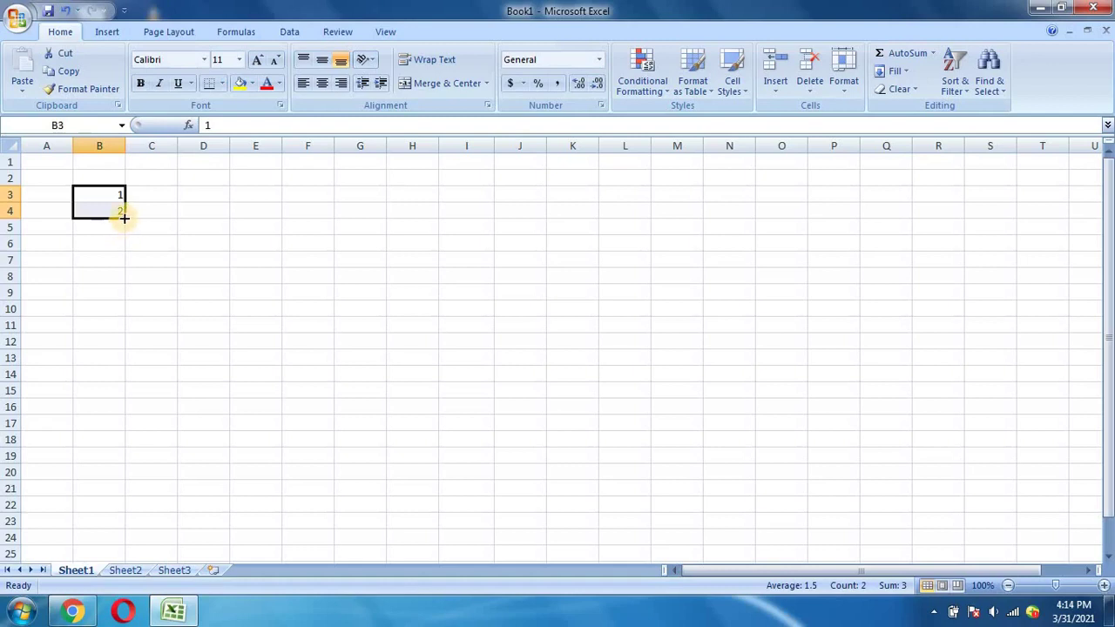
left_click_drag(124, 219, 129, 348)
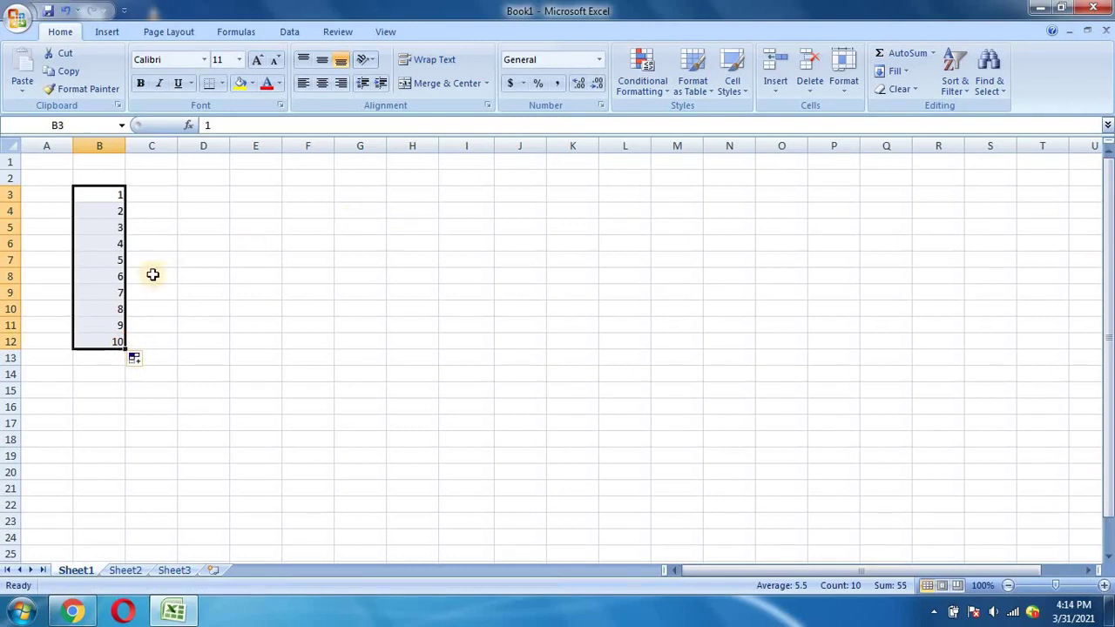
Step: Enter sun and mon in D3:D4 and autofill the weekdays down to sat in D9
left_click(204, 197)
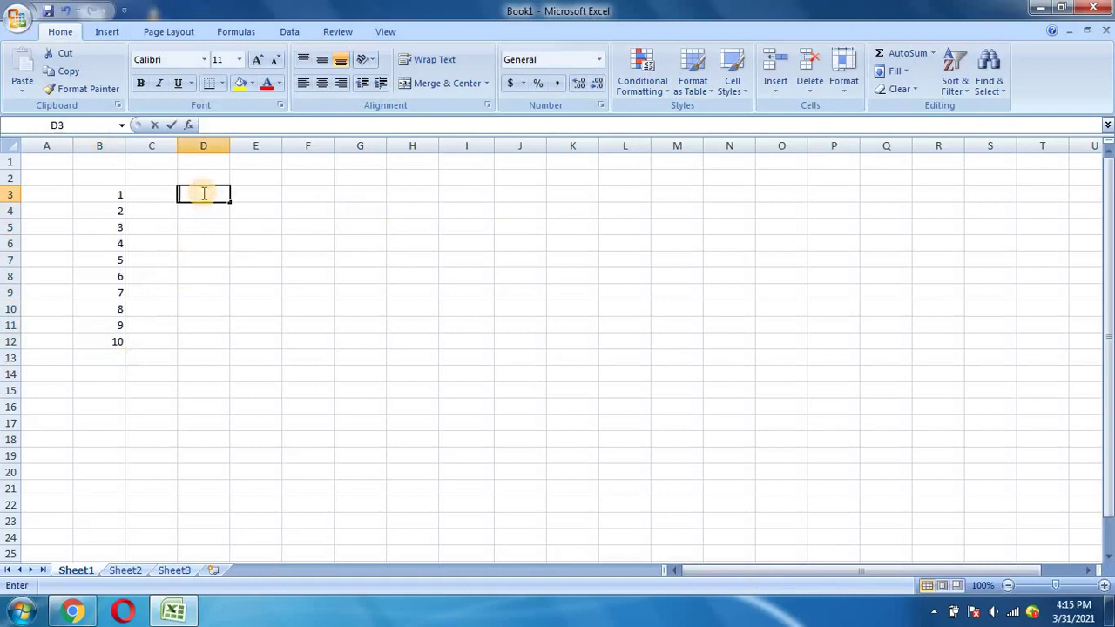
type("sun")
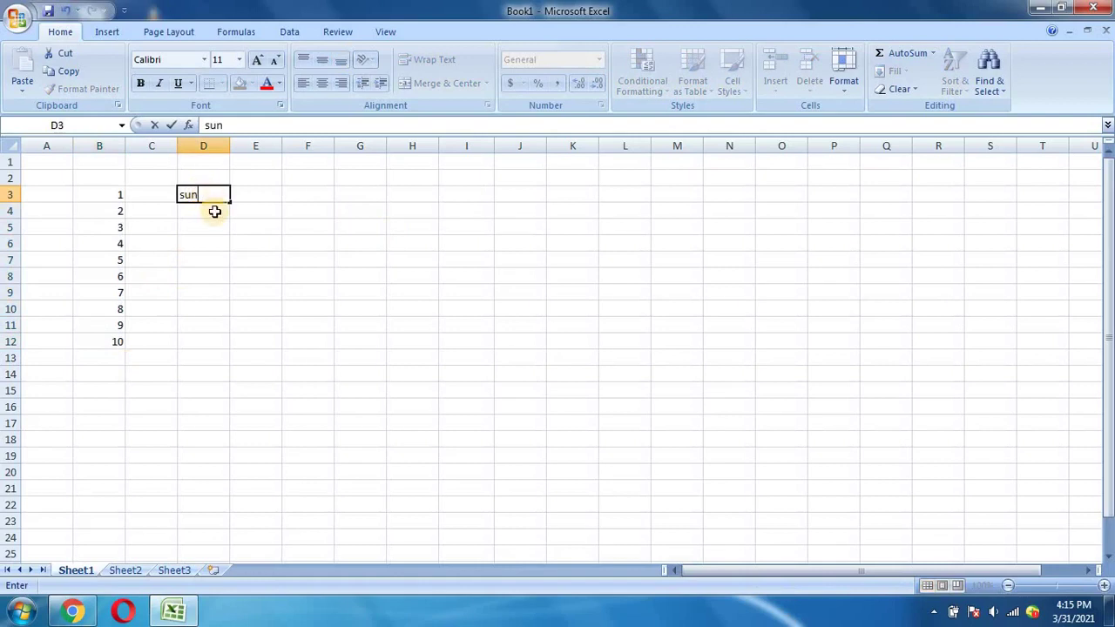
left_click(213, 209)
type("mon")
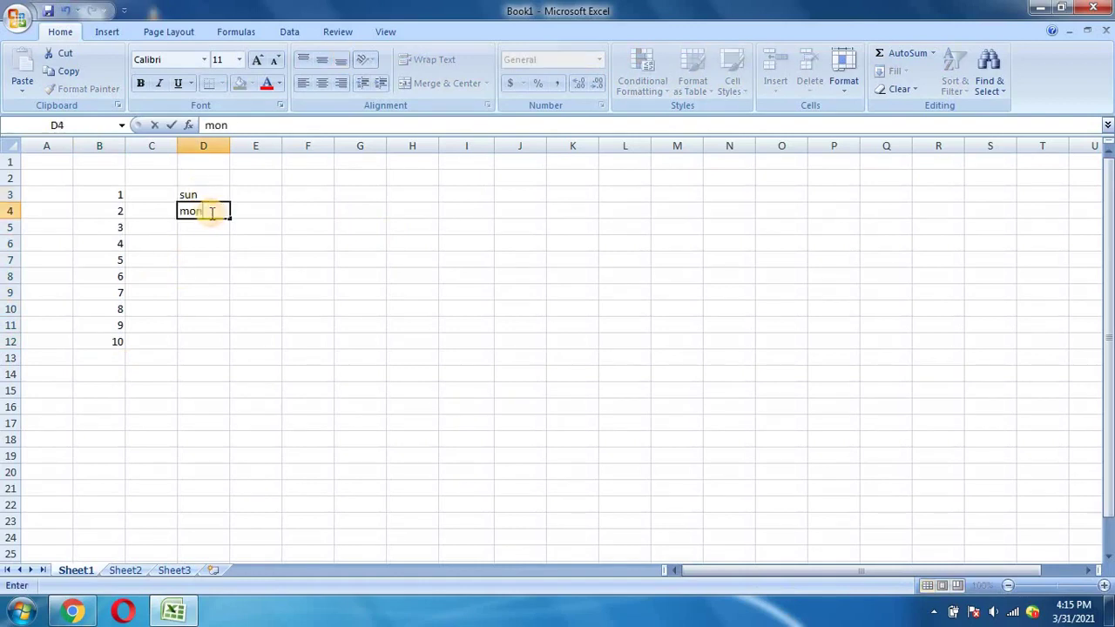
left_click(215, 240)
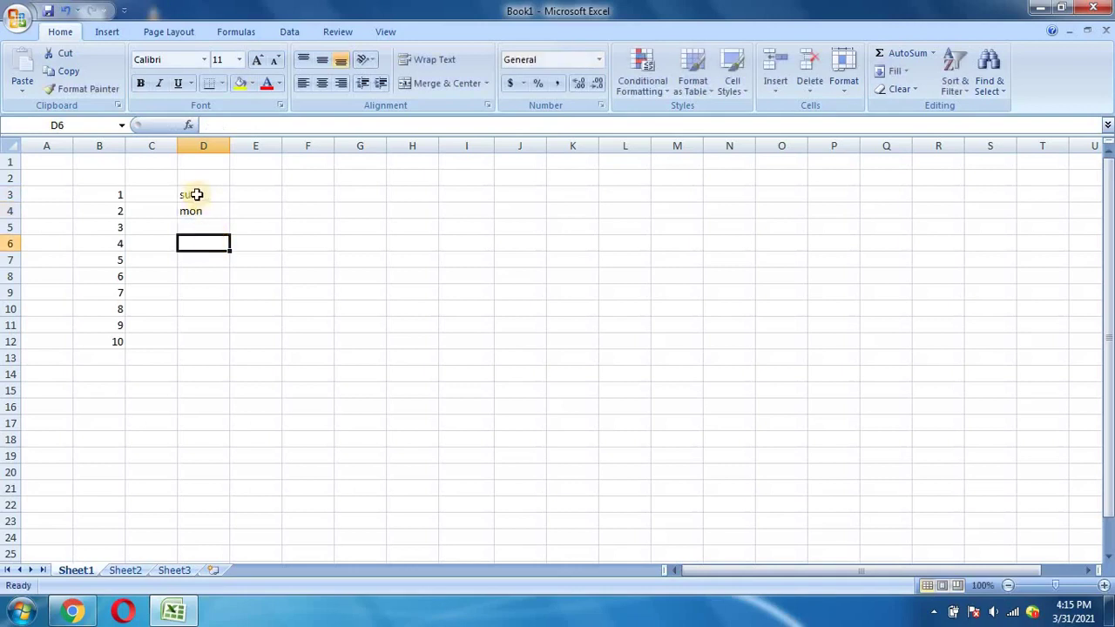
left_click_drag(197, 196, 219, 221)
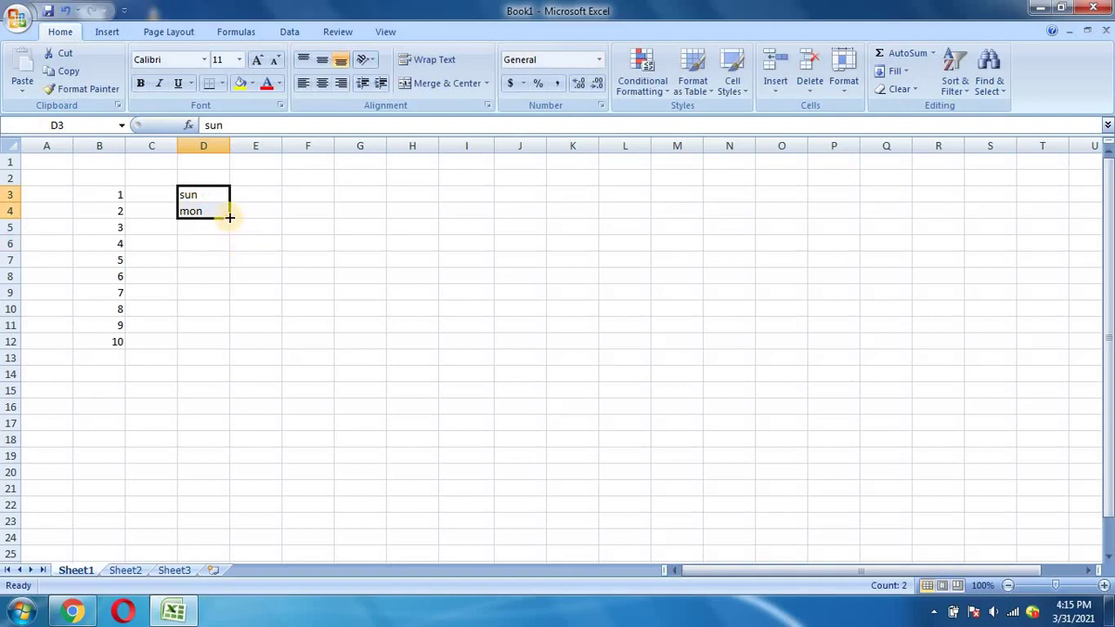
left_click_drag(229, 218, 230, 300)
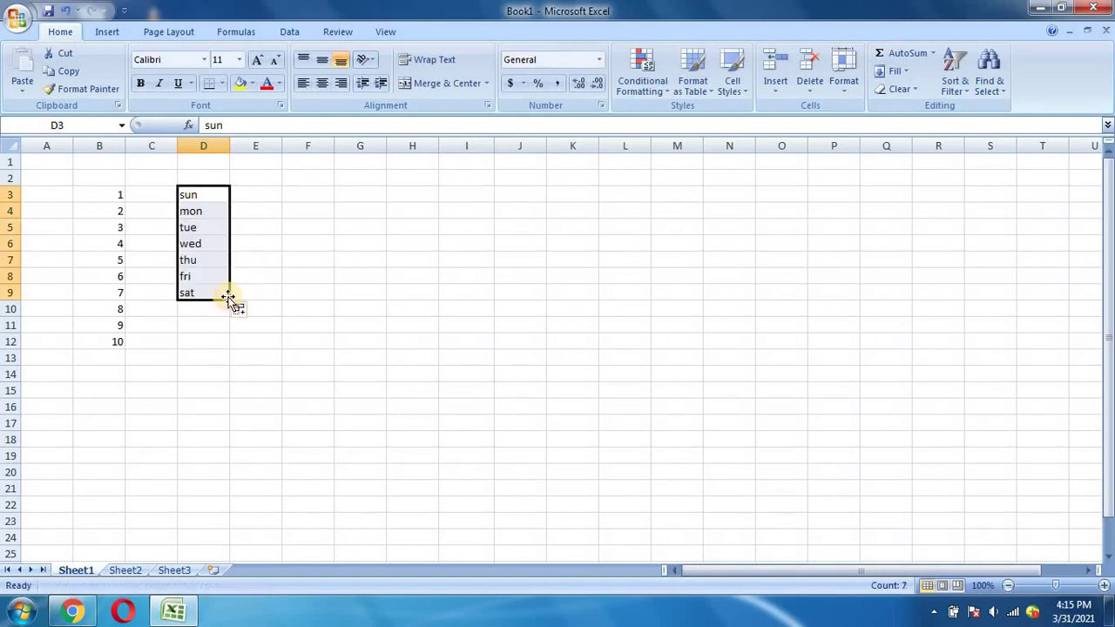
Step: Enter jan and feb in F3:F4 and autofill the months down to dec in F14
left_click(294, 197)
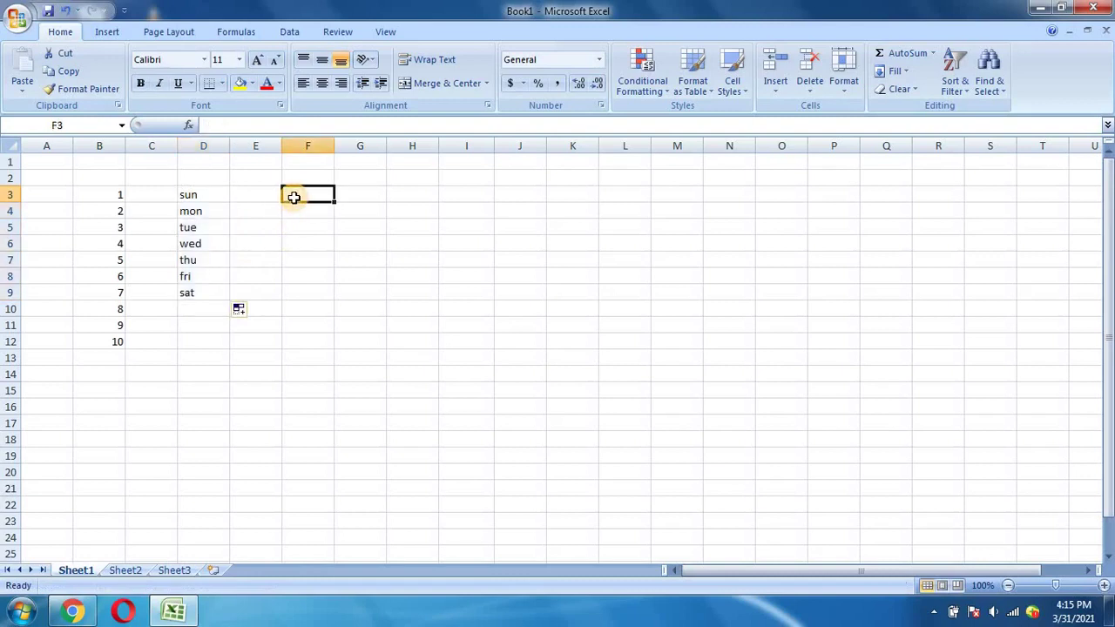
type("jan")
left_click(315, 221)
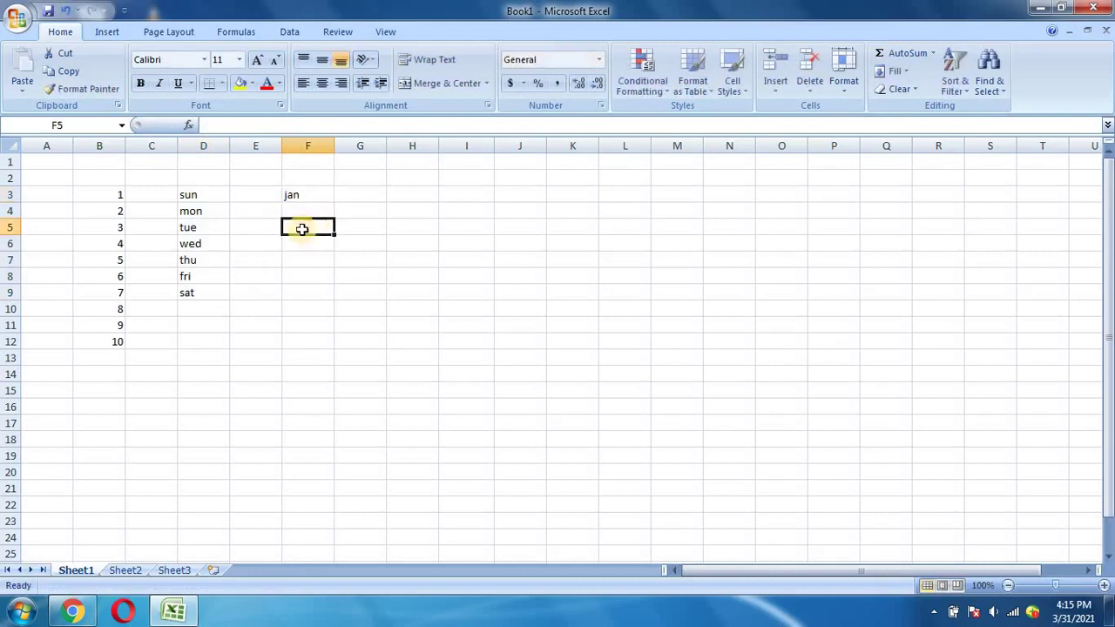
left_click(303, 211)
type("f")
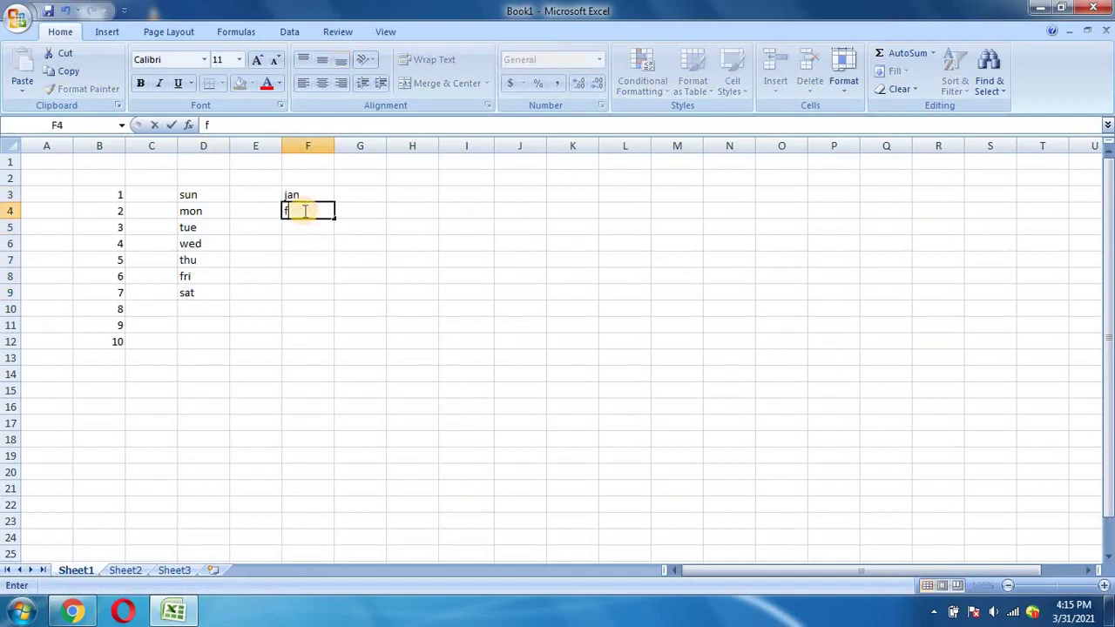
type("eb")
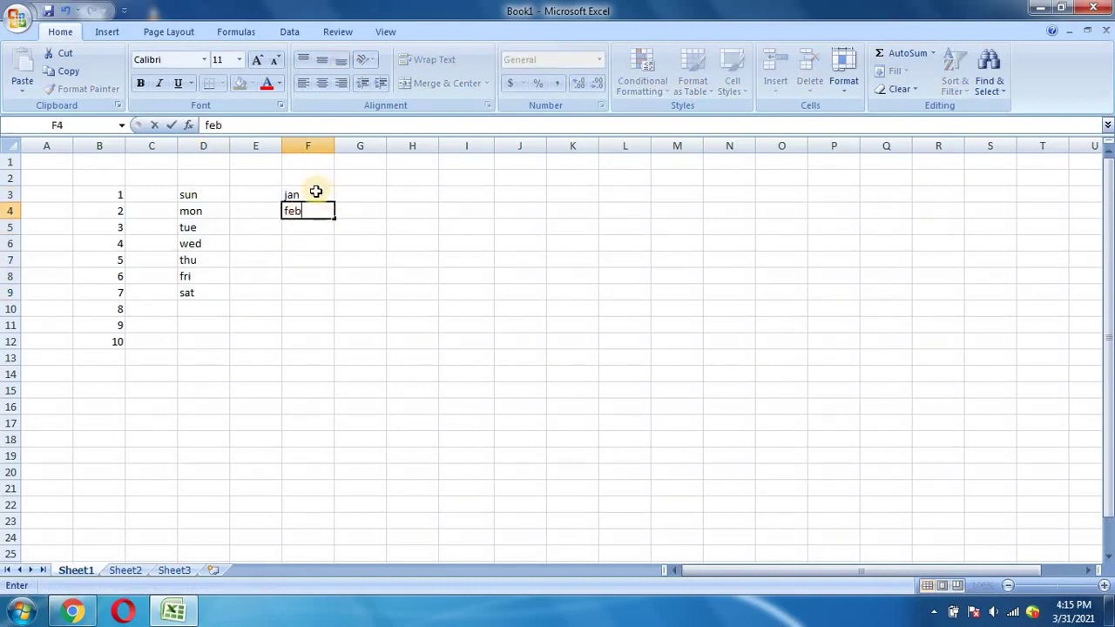
left_click(312, 194)
left_click_drag(311, 194, 308, 210)
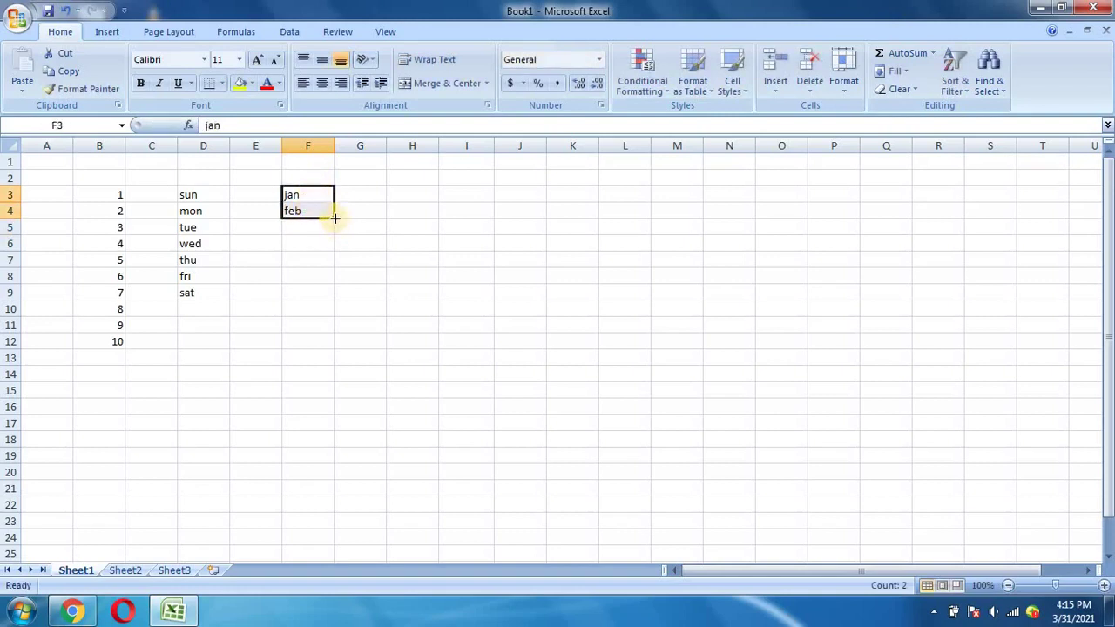
left_click_drag(336, 223, 335, 377)
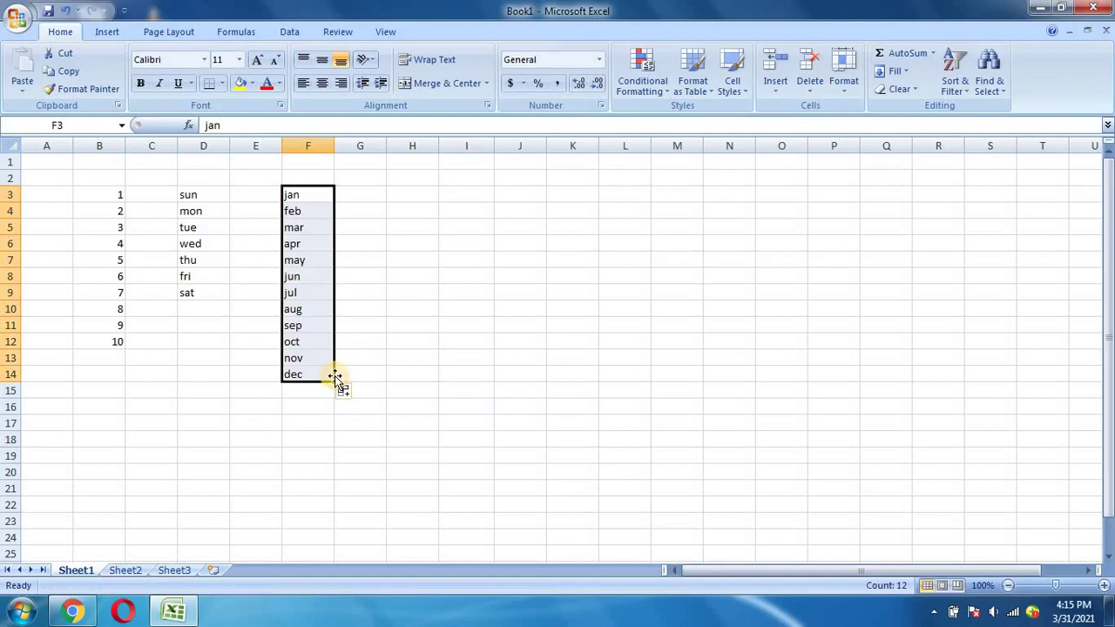
left_click(406, 198)
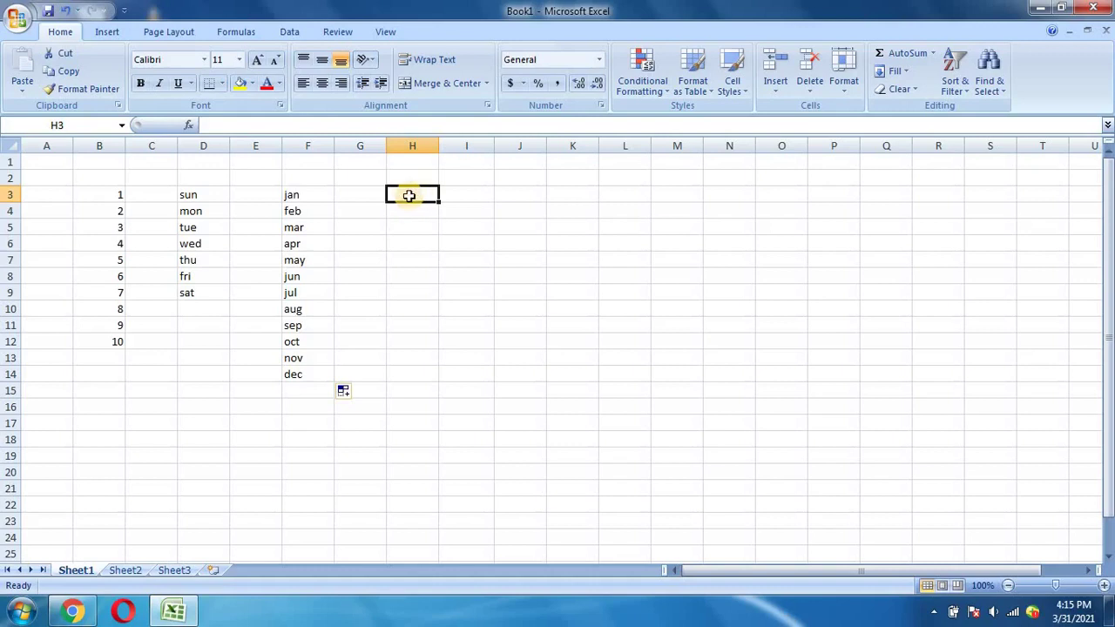
Step: Enter 3/31 in H3 and autofill daily dates down to 10-Apr in H13
left_click(404, 197)
double_click(405, 197)
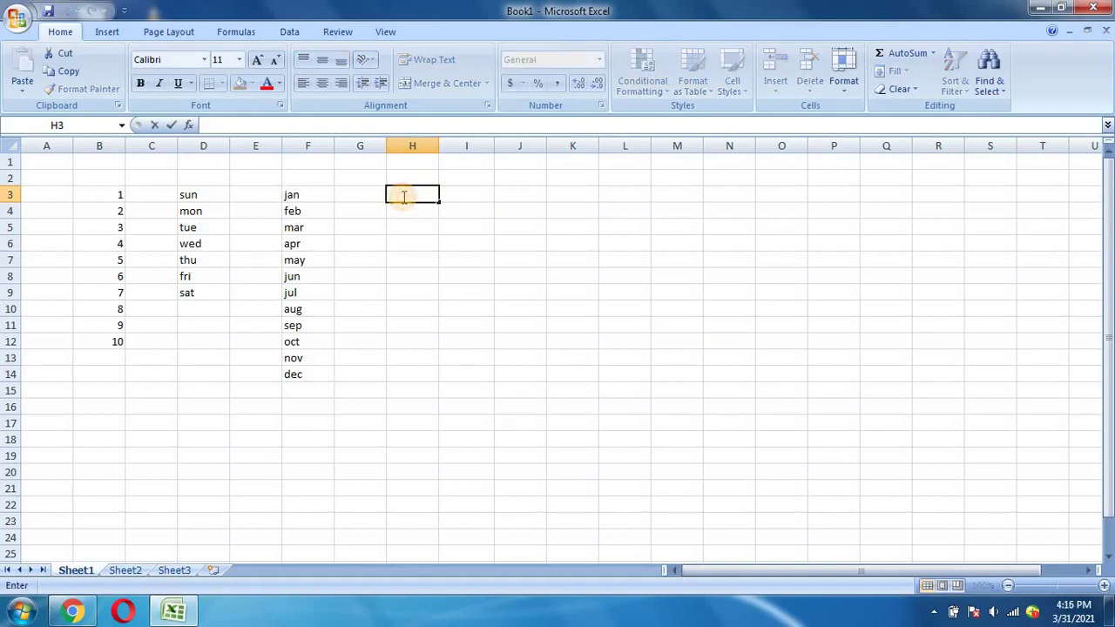
type("3/31")
key("Return")
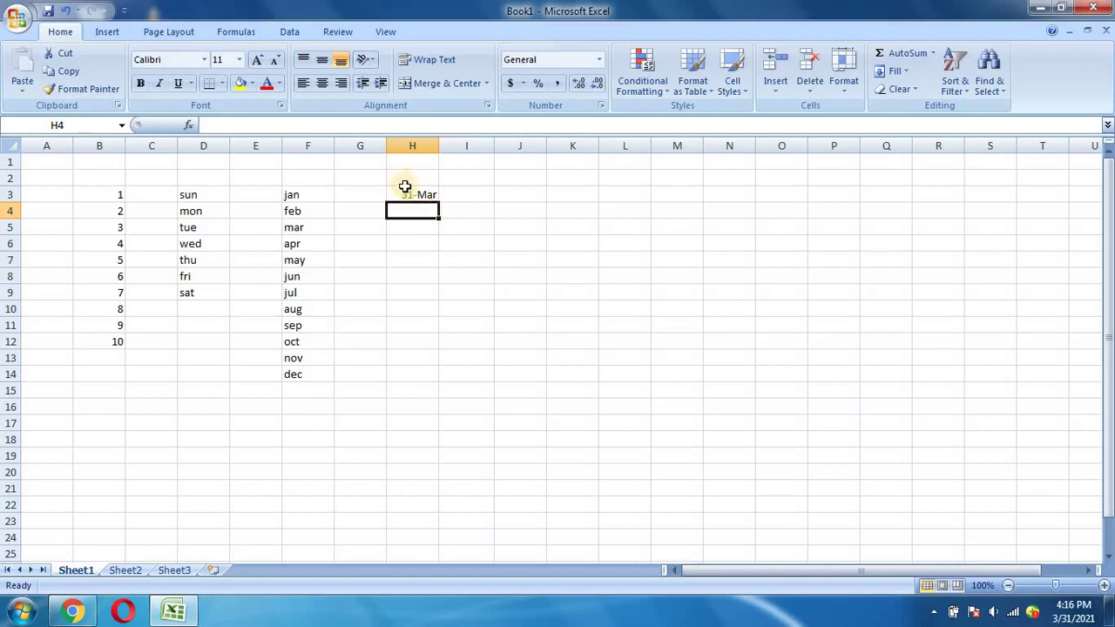
left_click(408, 191)
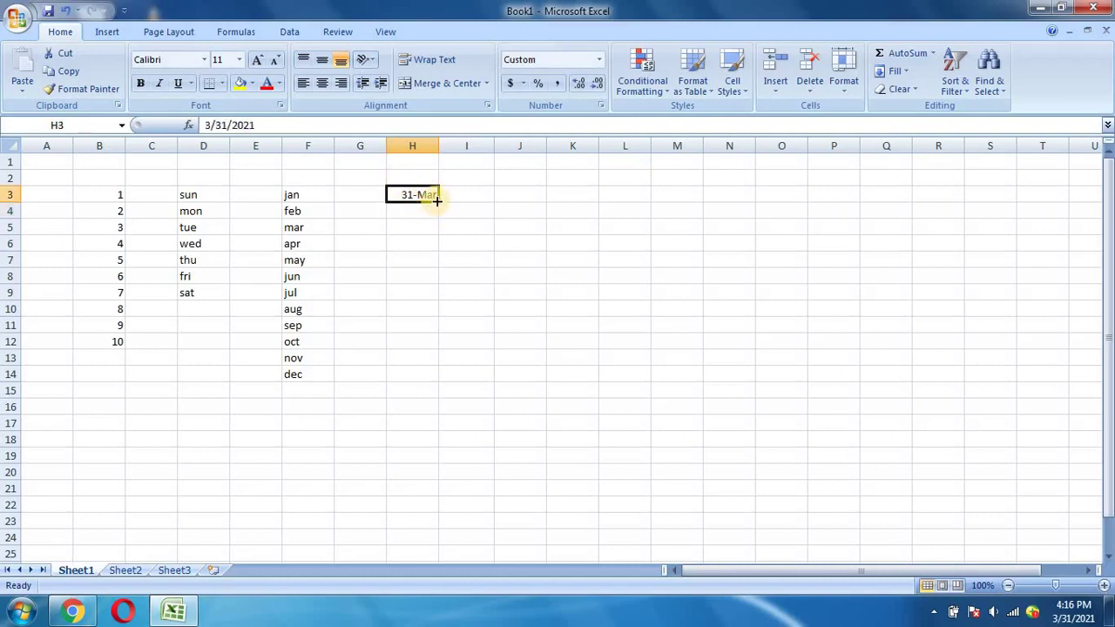
left_click_drag(436, 200, 436, 321)
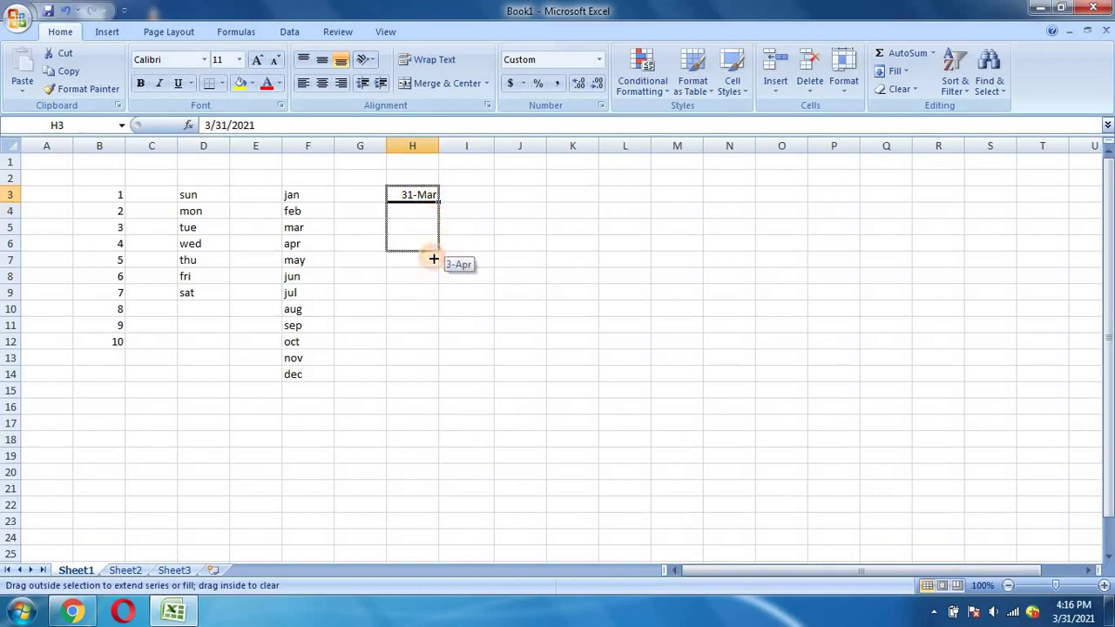
left_click_drag(436, 320, 437, 359)
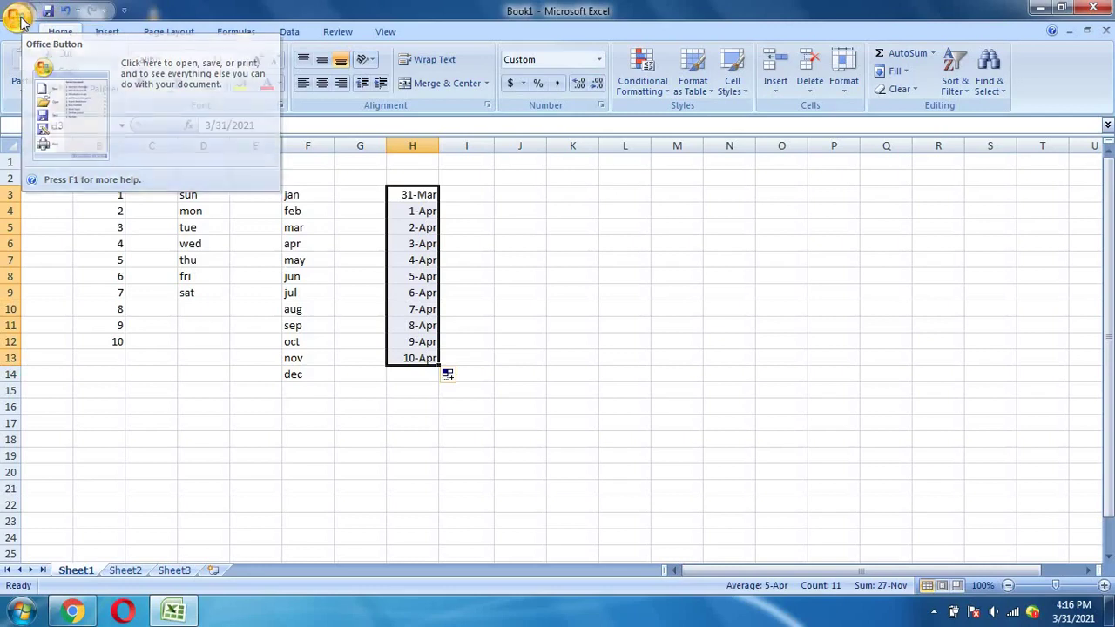
Step: Choose Save As from the Office Button menu
left_click(21, 19)
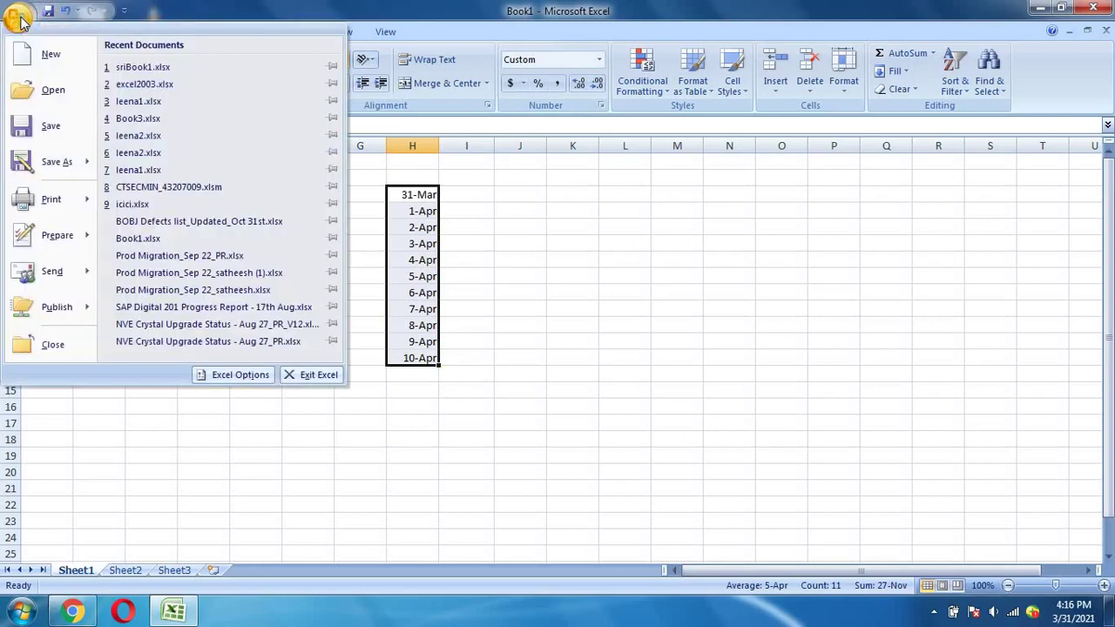
left_click(38, 155)
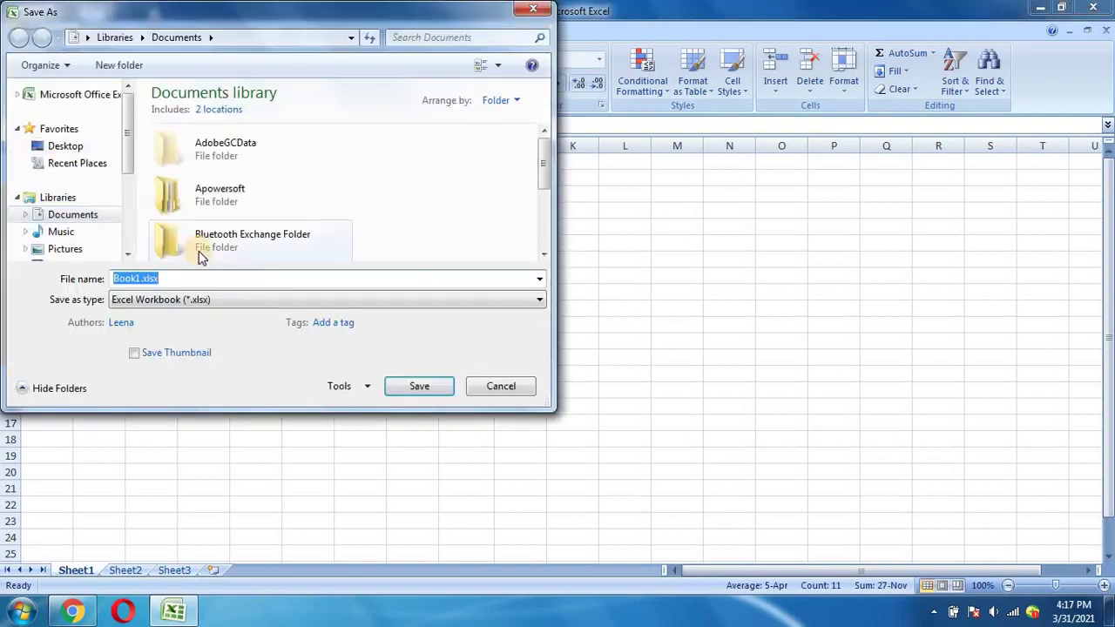
Step: Rename the file from Book1 to insert1 and save it on the Desktop
left_click(140, 278)
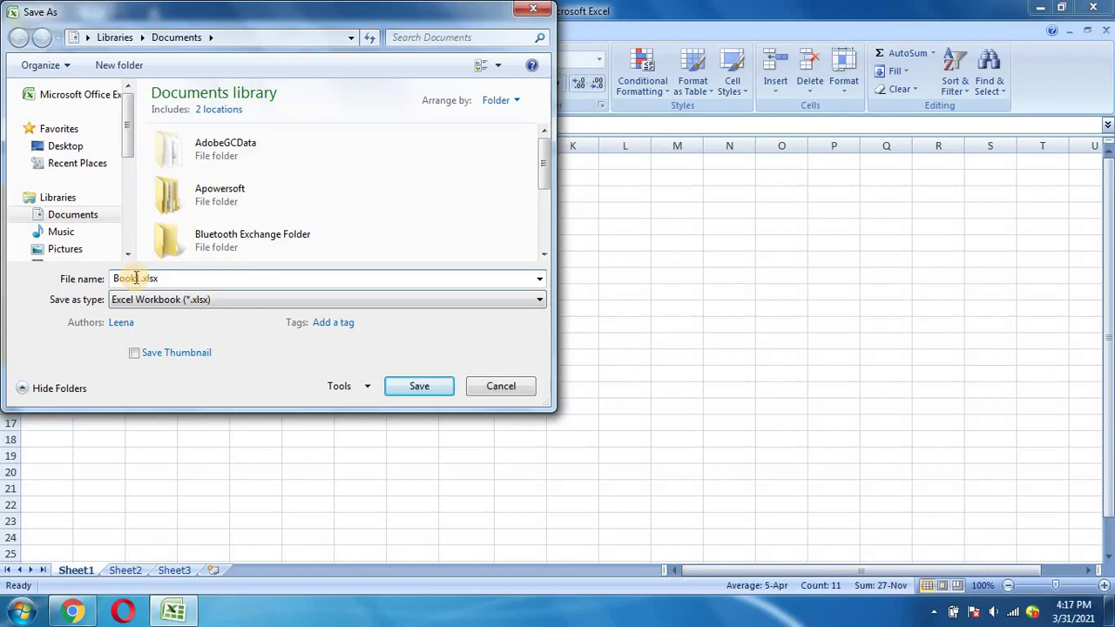
key("BackSpace")
key("BackSpace")
key("BackSpace")
key("BackSpace")
type("insert")
left_click(65, 147)
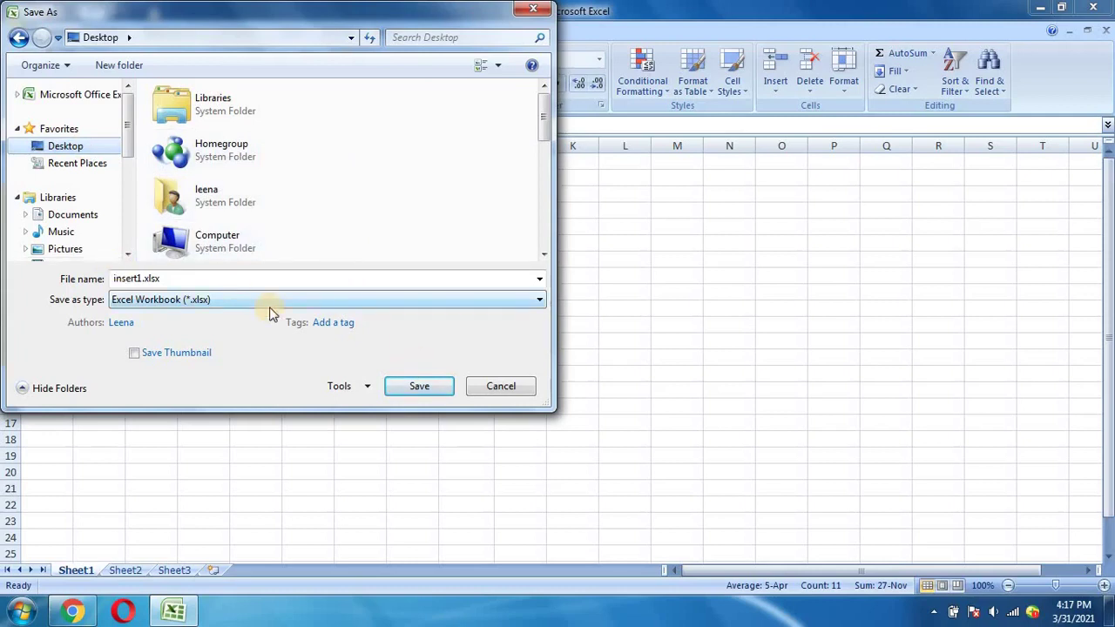
left_click(419, 387)
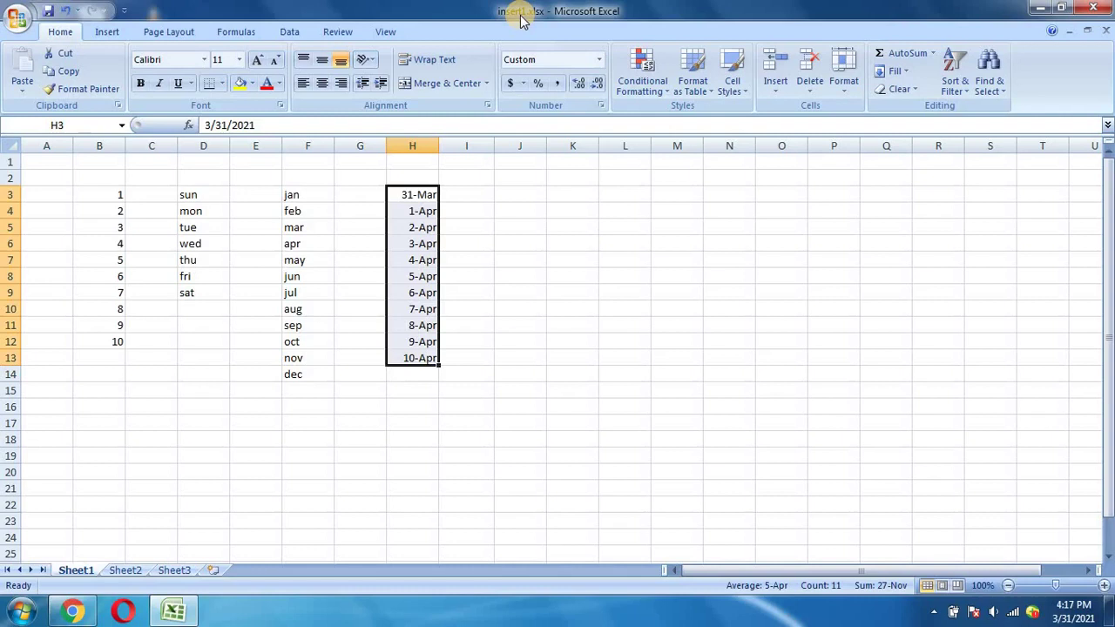
Step: Close insert1.xlsx from the Office Button menu
left_click(16, 21)
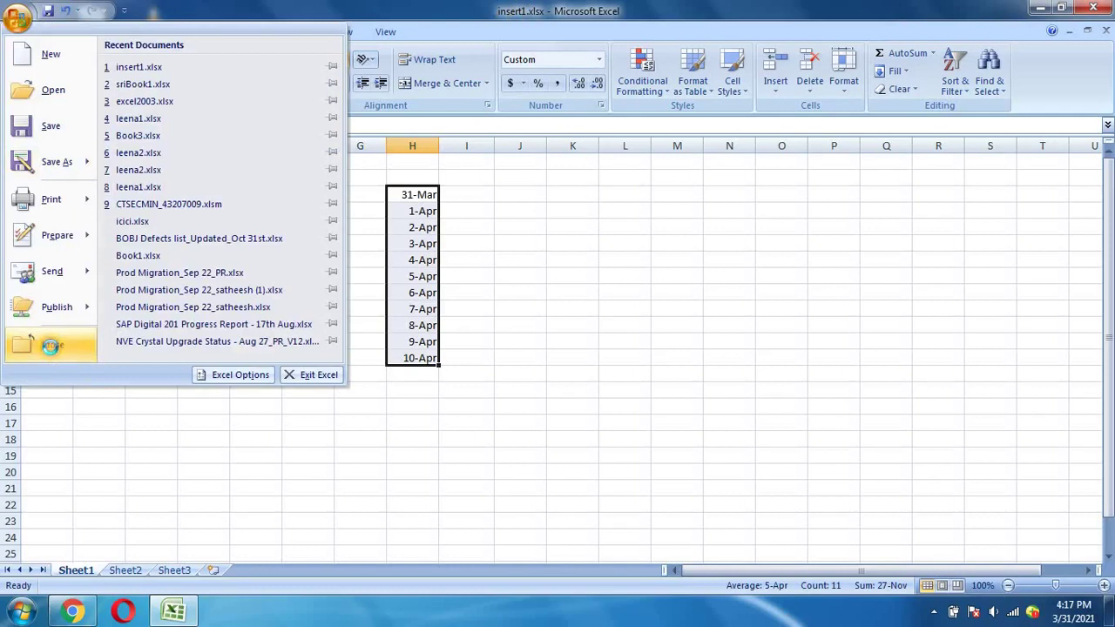
left_click(51, 346)
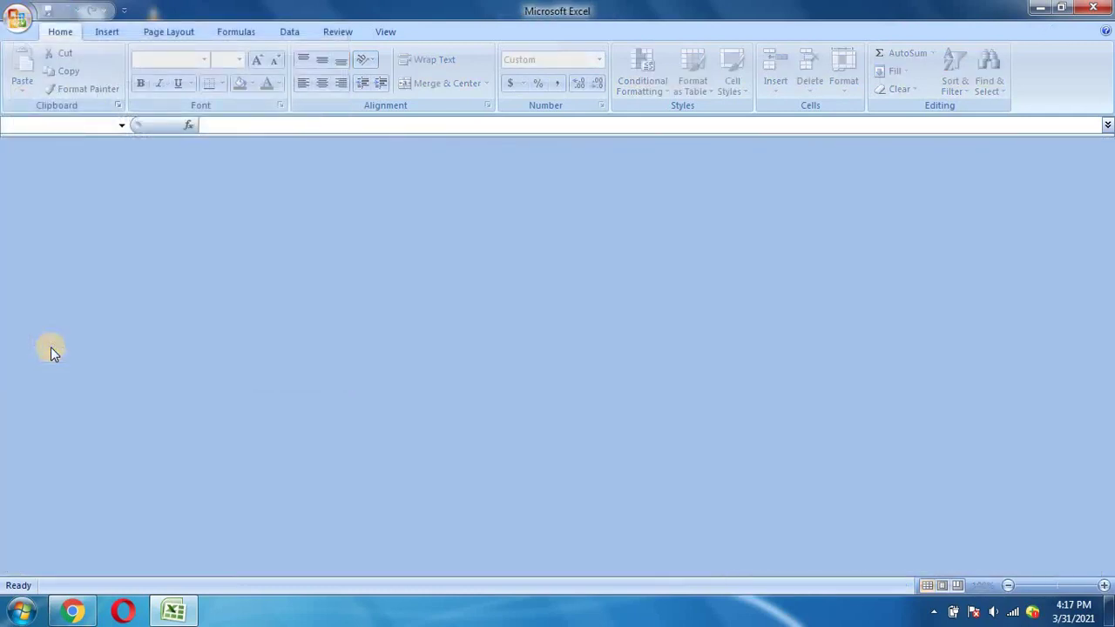